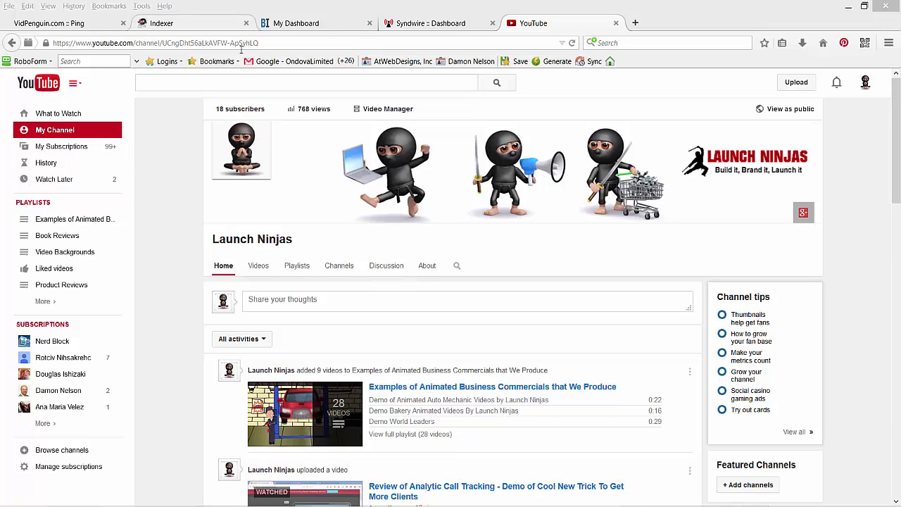
- Select the entire Launch Ninjas channel URL in the YouTube address bar
left_click_drag(265, 44, 34, 46)
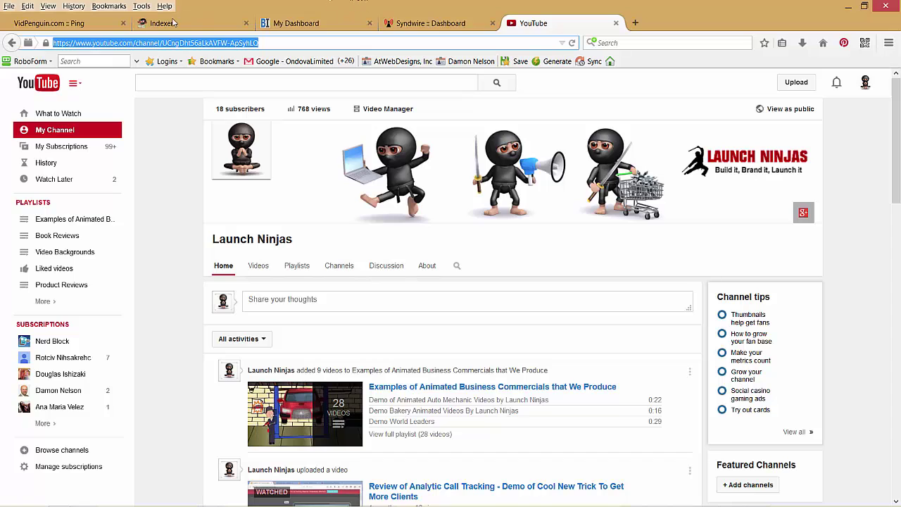
- Paste the Launch Ninjas channel URL into VidPenguin's YouTube Pinger to list its eight videos
left_click(67, 24)
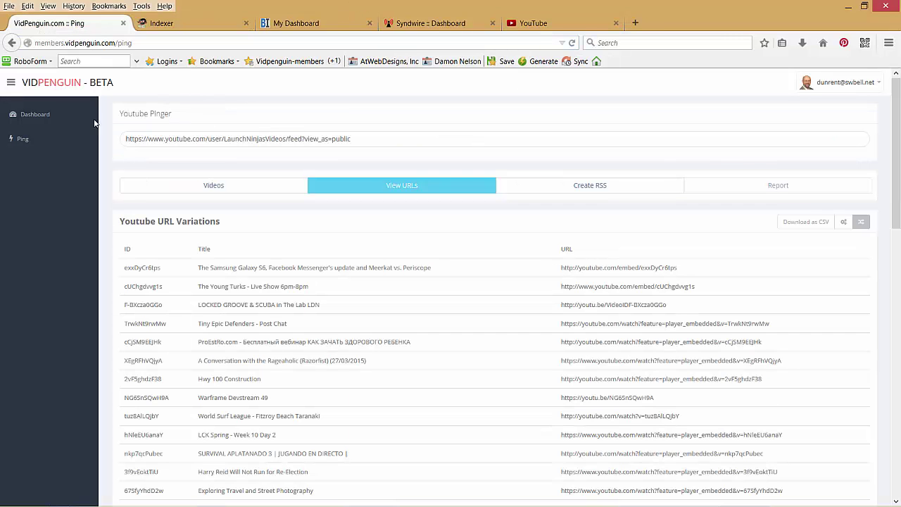
left_click(34, 115)
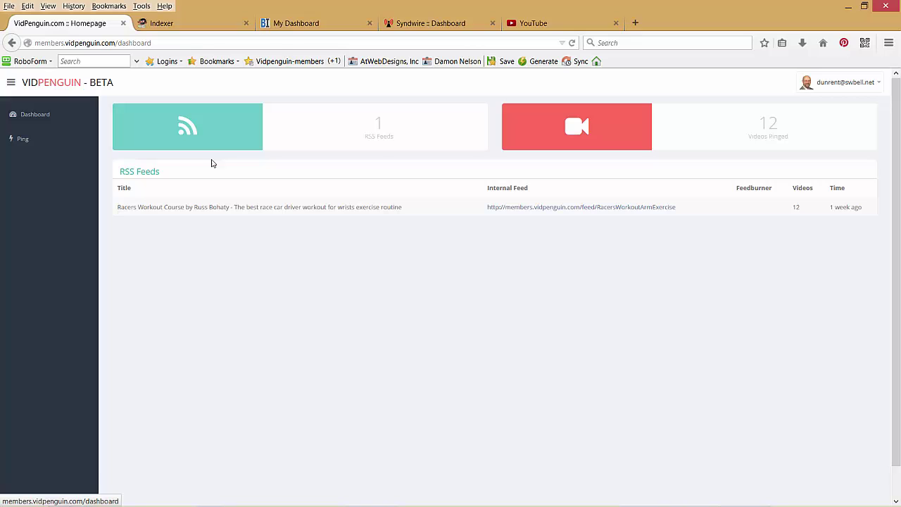
left_click(24, 139)
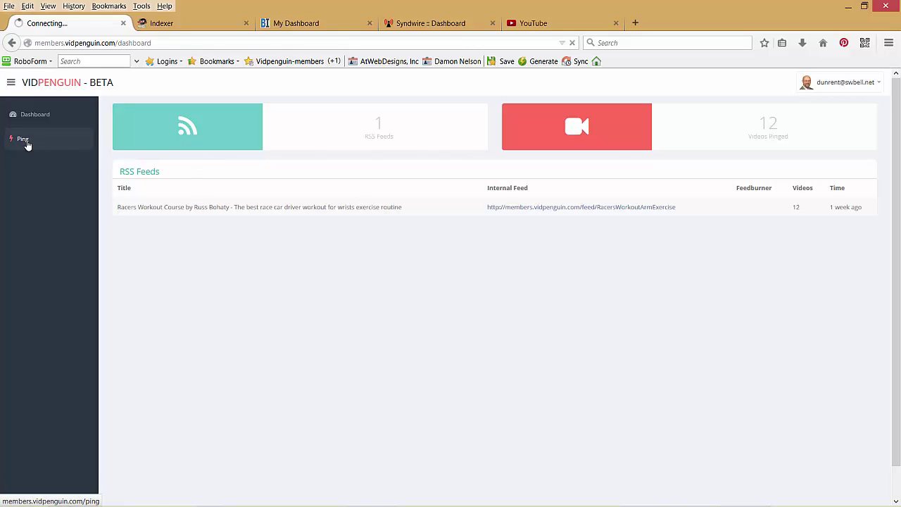
left_click(189, 139)
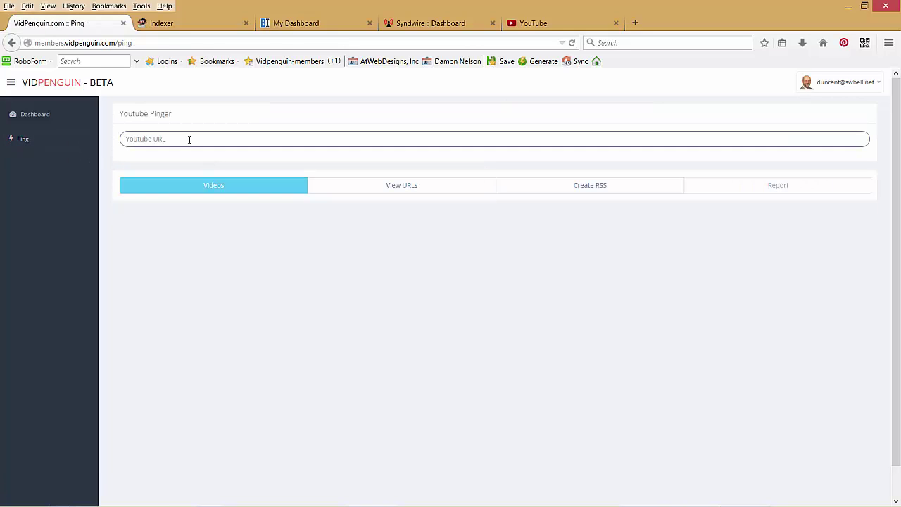
type("https://www.youtube.com/channel/UCngDht56aLkAVFW-ApSyhLQ")
key("Return")
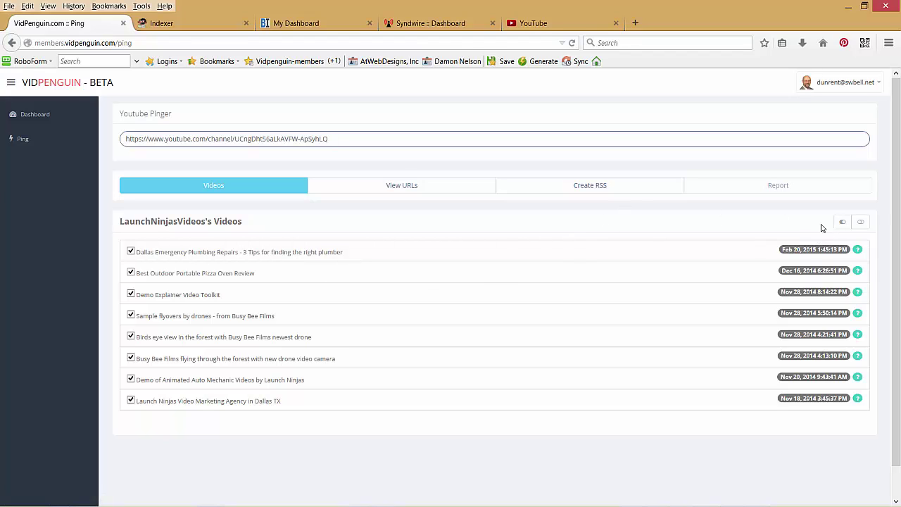
- Enable all twelve URL formats and list every URL variation for each channel video
left_click(443, 188)
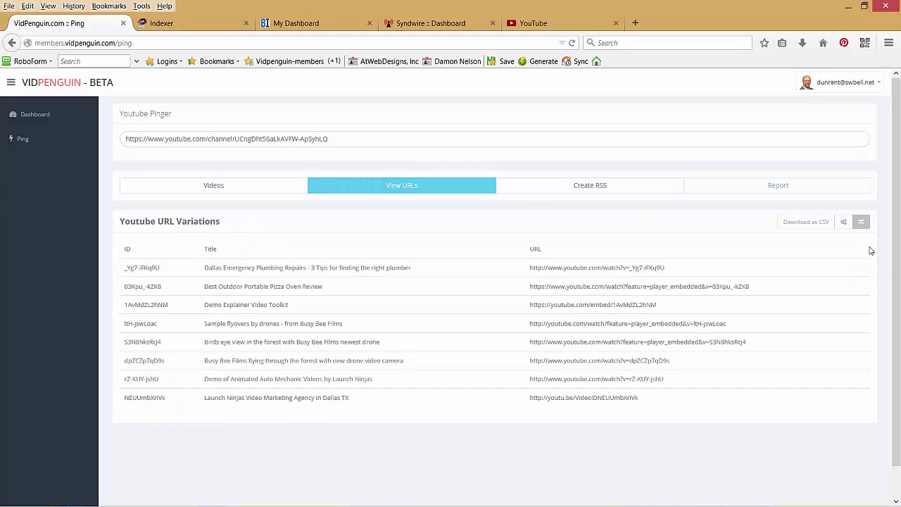
left_click(843, 223)
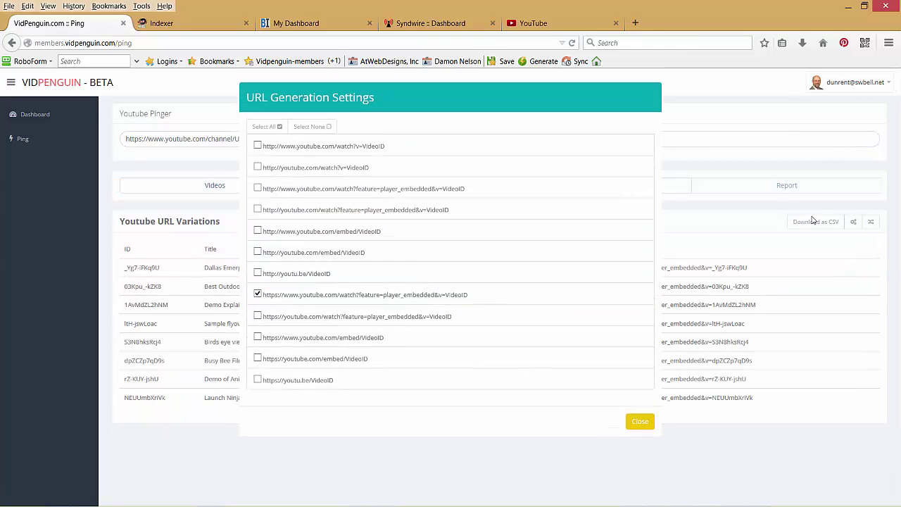
left_click(266, 128)
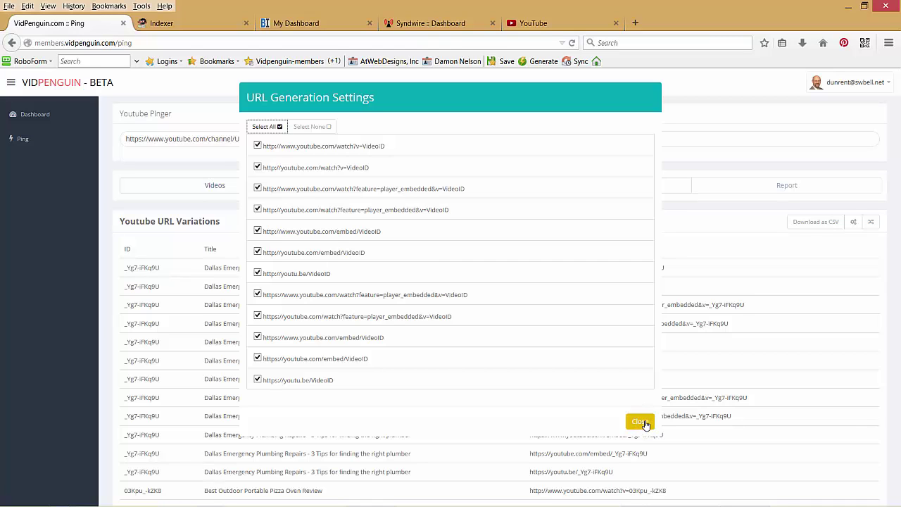
left_click(640, 422)
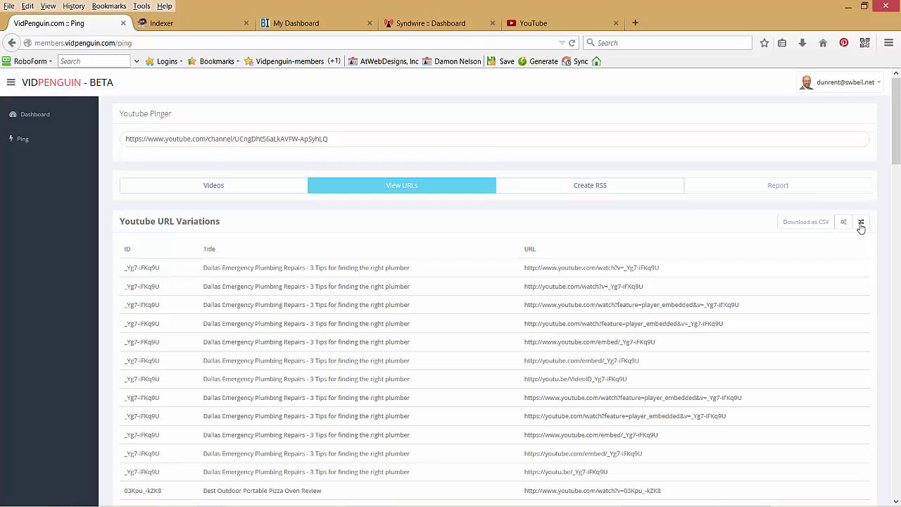
left_click(860, 224)
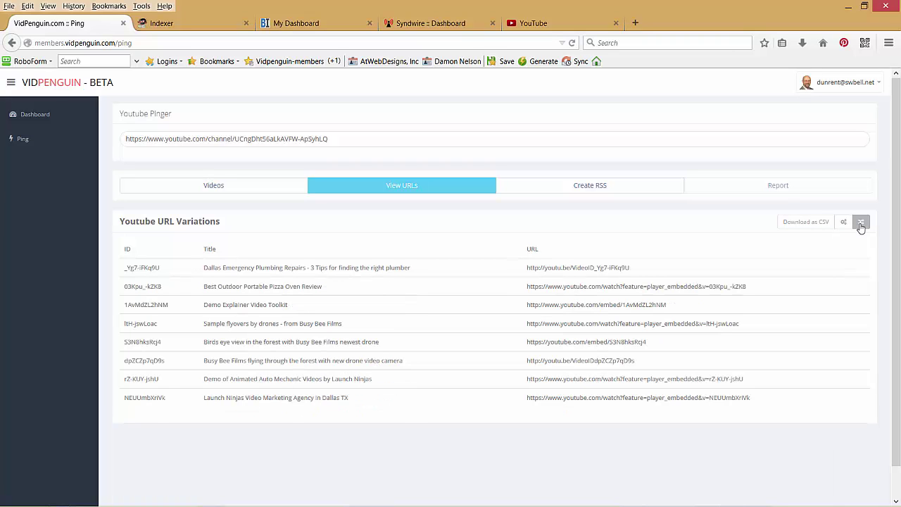
left_click(861, 224)
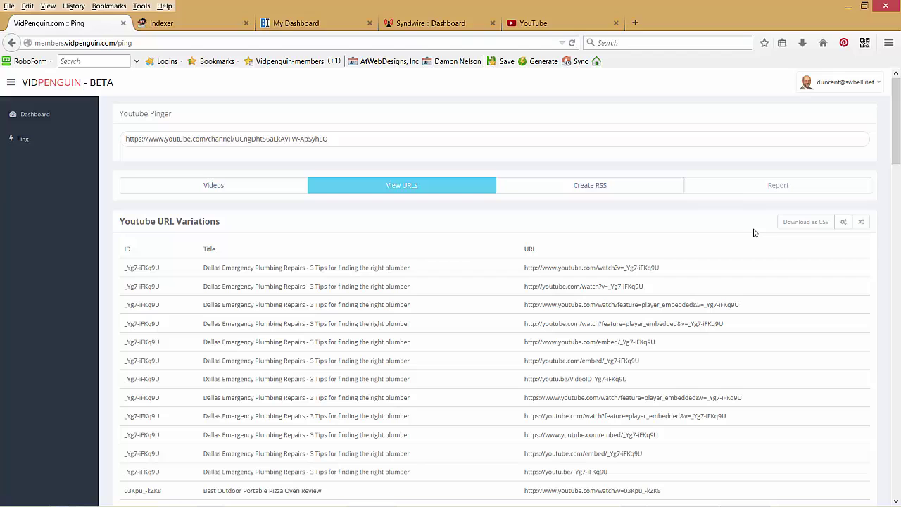
- Create the Launch Ninjas RSS feed with its address ending in LaunchNinjaschannelvideos
left_click(596, 188)
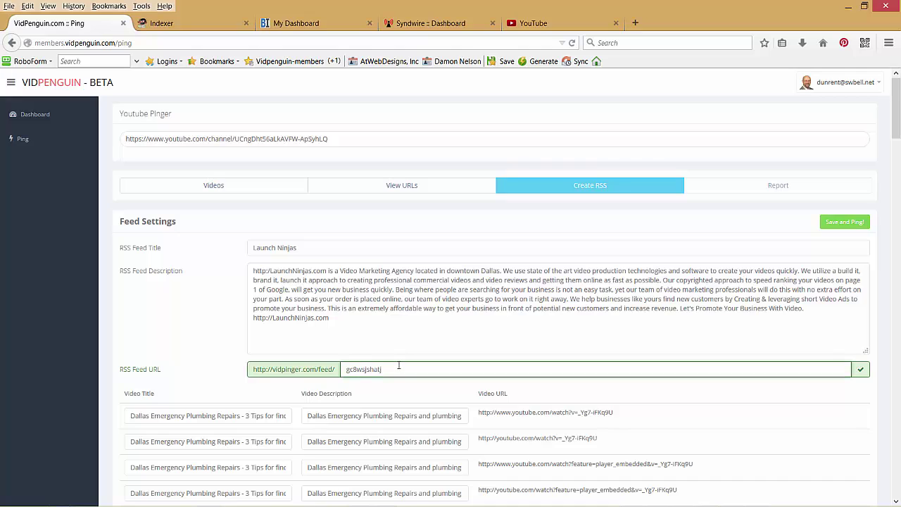
left_click_drag(388, 369, 320, 371)
type("L")
type("aunchNinjascha")
type("nnelvideos")
scroll(492, 360, "down", 1)
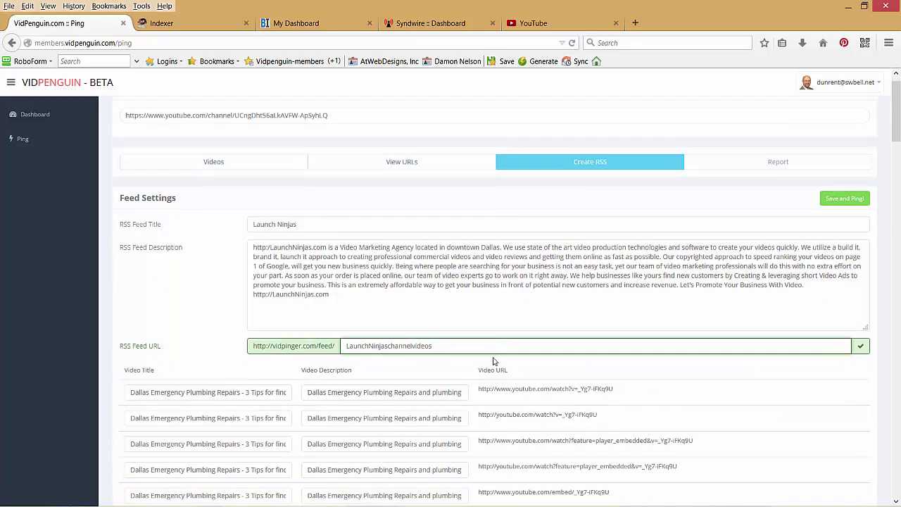
scroll(493, 360, "down", 3)
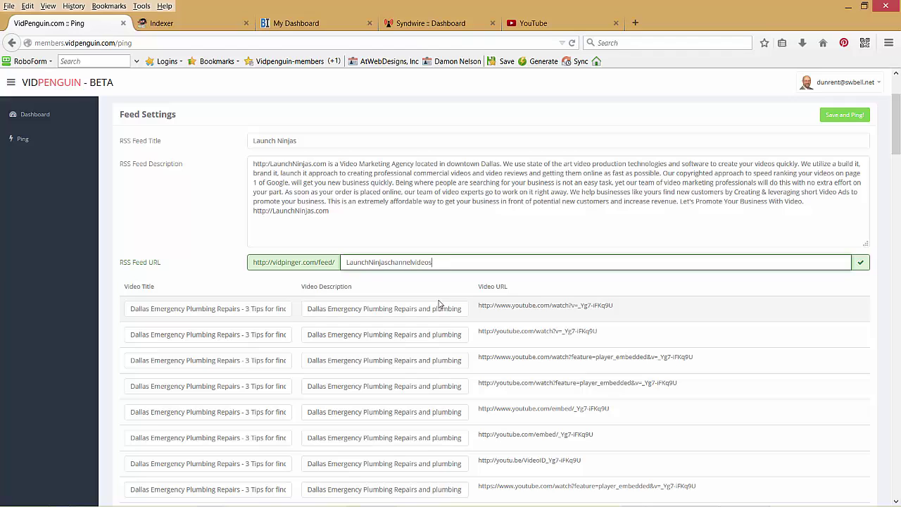
scroll(774, 282, "up", 4)
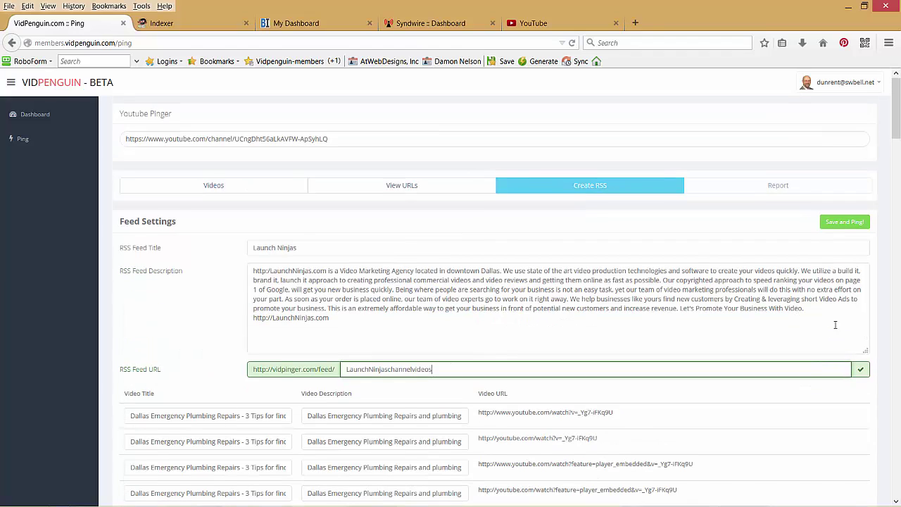
- Save and ping the feed, then paste its internal URL into Crazy Indexer
left_click(841, 224)
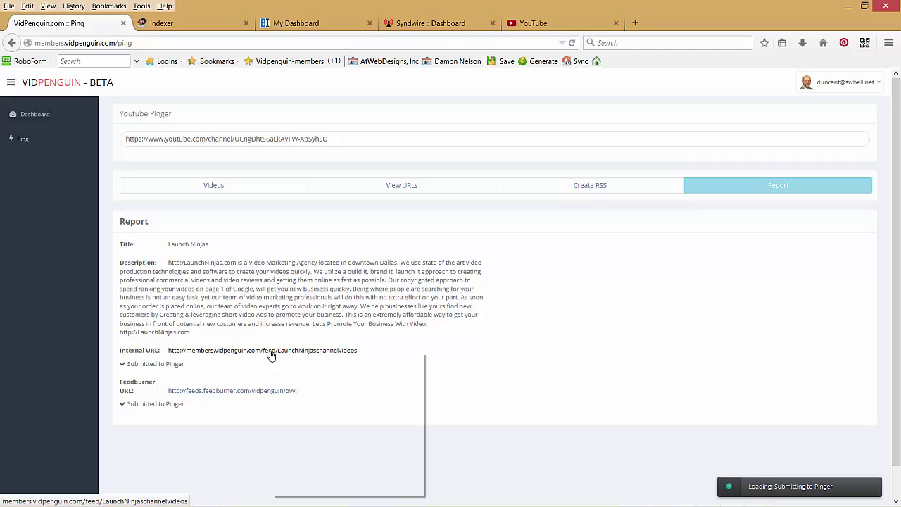
right_click(271, 352)
left_click(309, 418)
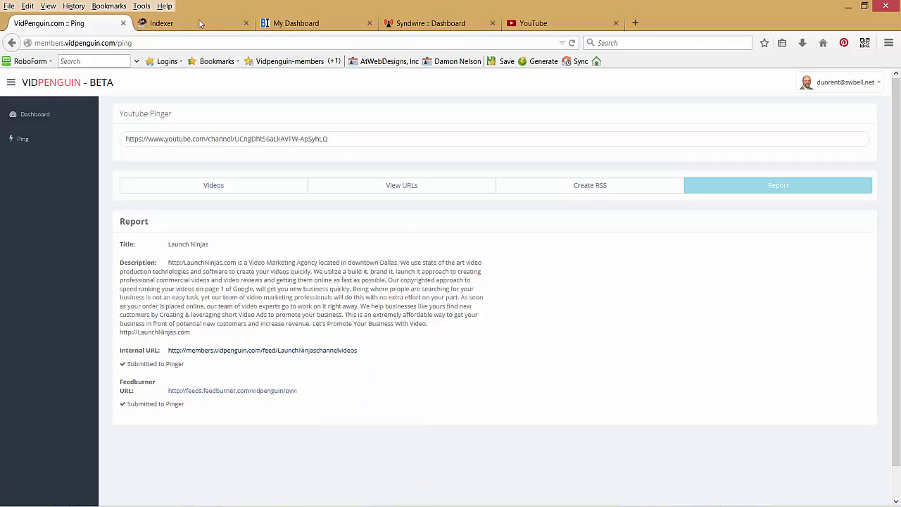
left_click(212, 23)
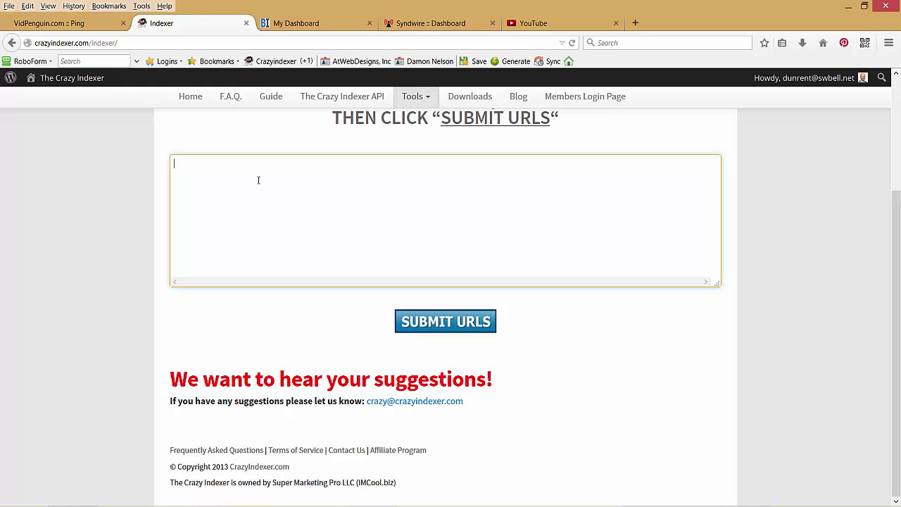
type("http://members.vidpenguin.com/feed/LaunchNinjaschannelvideos")
- Paste the internal feed URL into Backlinks Indexer's links box, then show Syndwire's RSS feeds
left_click(296, 23)
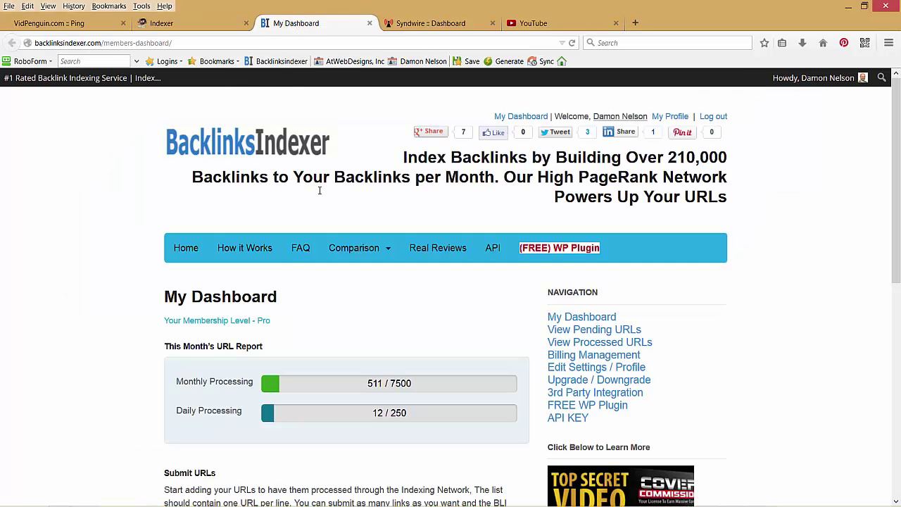
scroll(294, 381, "down", 5)
scroll(294, 381, "up", 3)
scroll(289, 384, "down", 2)
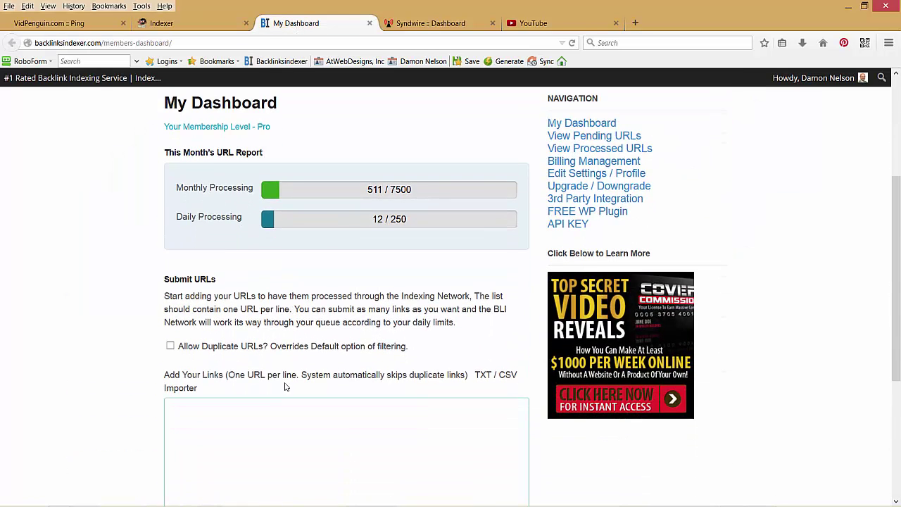
left_click(239, 408)
type("http://members.vidpenguin.com/feed/LaunchNinjaschannelvideos")
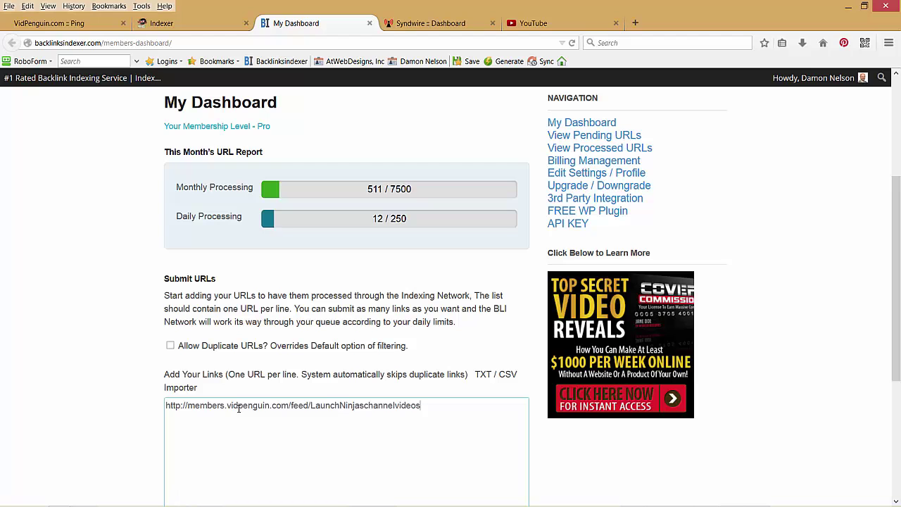
left_click(441, 22)
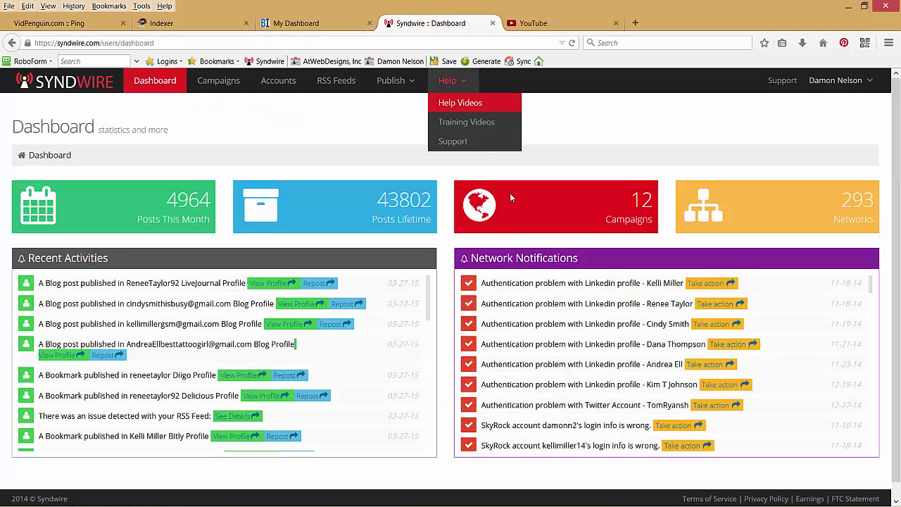
left_click(338, 83)
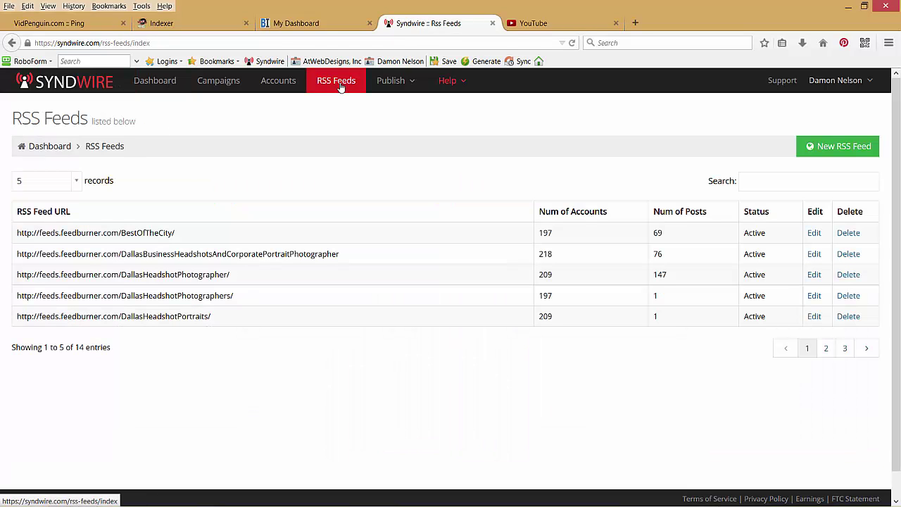
- Start a new Syndwire RSS feed using the VidPenguin LaunchNinjaschannelvideos URL
left_click(837, 148)
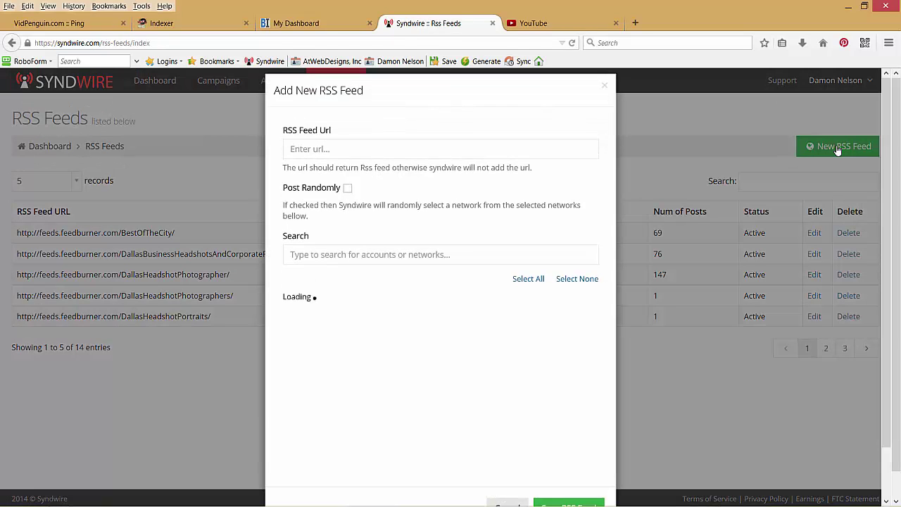
left_click(320, 161)
type("http://members.vidpenguin.com/feed/LaunchNinjaschannelvideos")
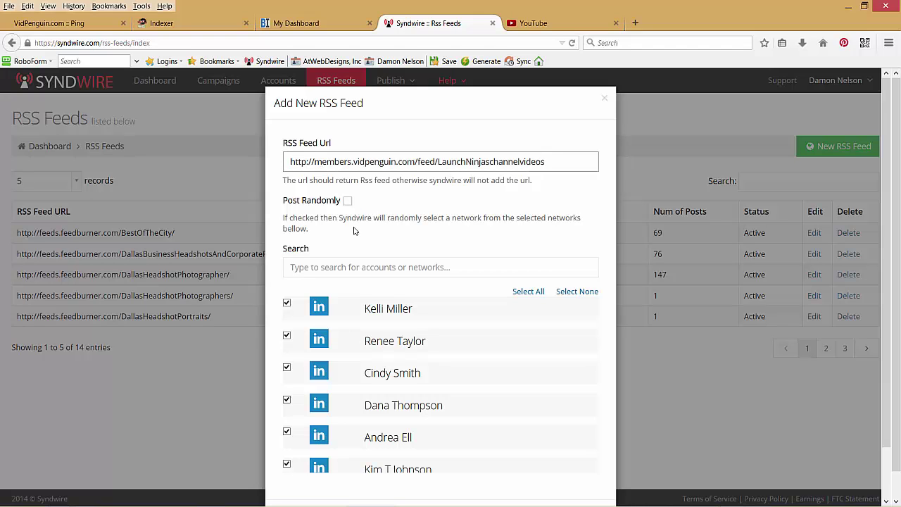
scroll(470, 295, "down", 5)
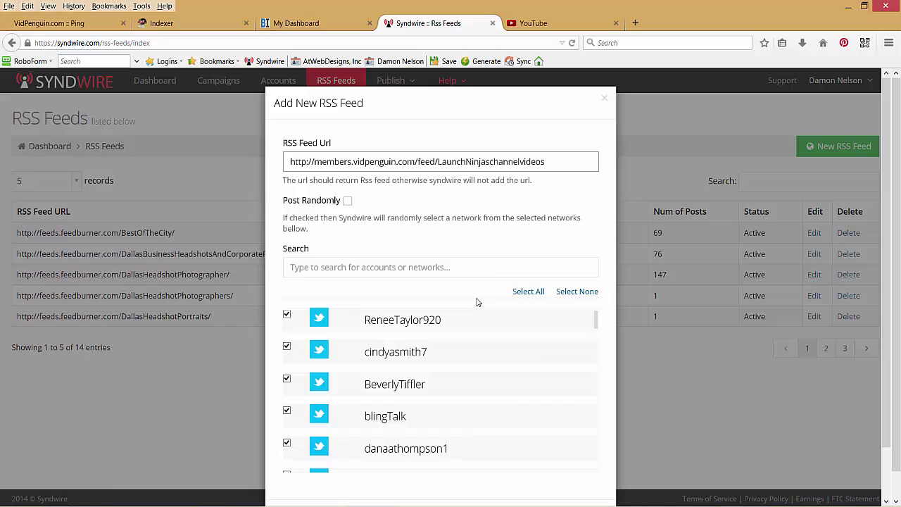
scroll(477, 298, "down", 3)
scroll(477, 300, "down", 2)
scroll(476, 300, "up", 3)
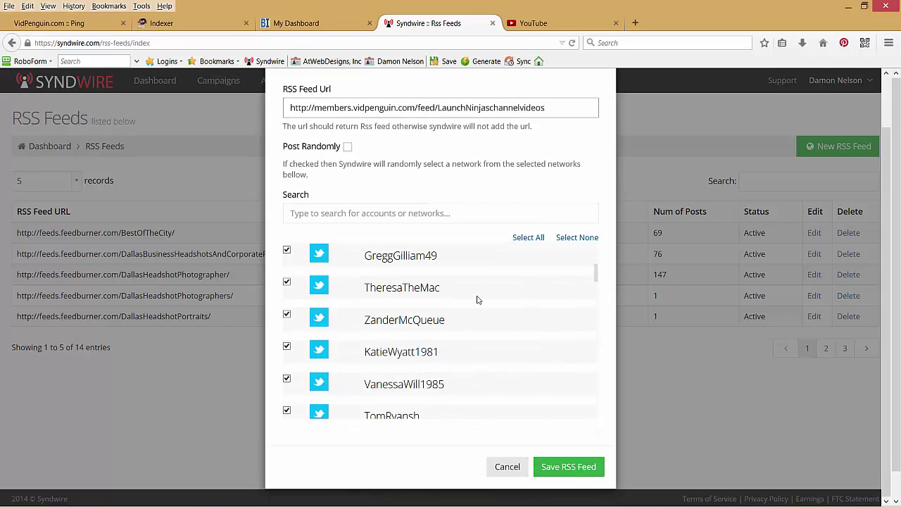
scroll(485, 279, "up", 3)
scroll(485, 267, "up", 3)
scroll(480, 231, "up", 2)
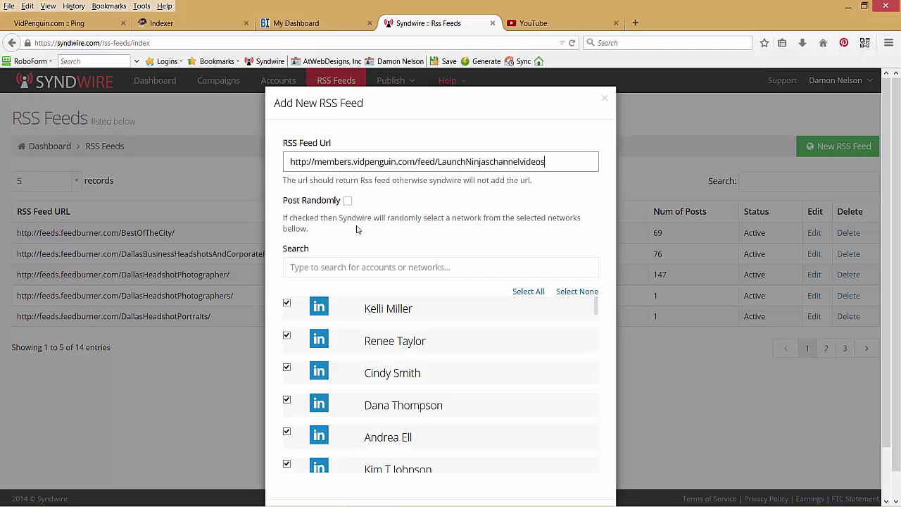
- Set the feed to post randomly across all listed accounts and save it
left_click(348, 202)
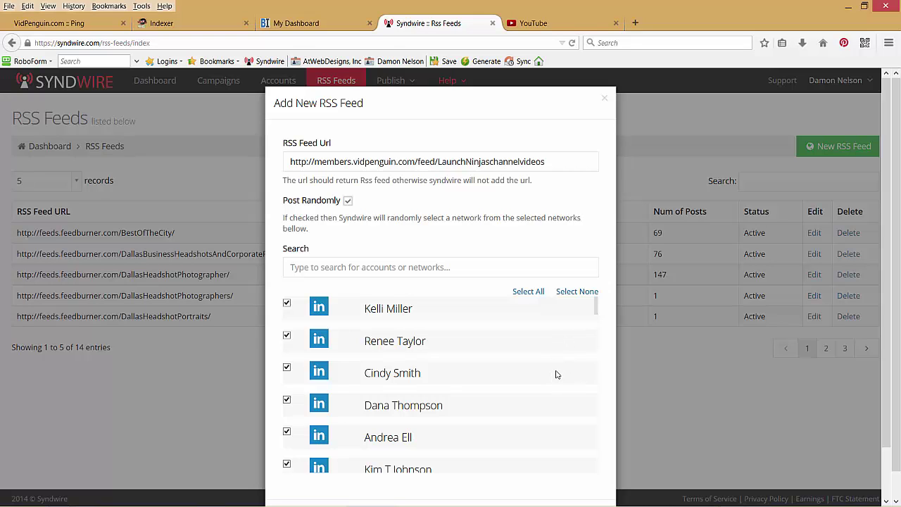
scroll(555, 374, "down", 3)
scroll(557, 374, "down", 3)
scroll(566, 368, "down", 3)
scroll(563, 368, "down", 3)
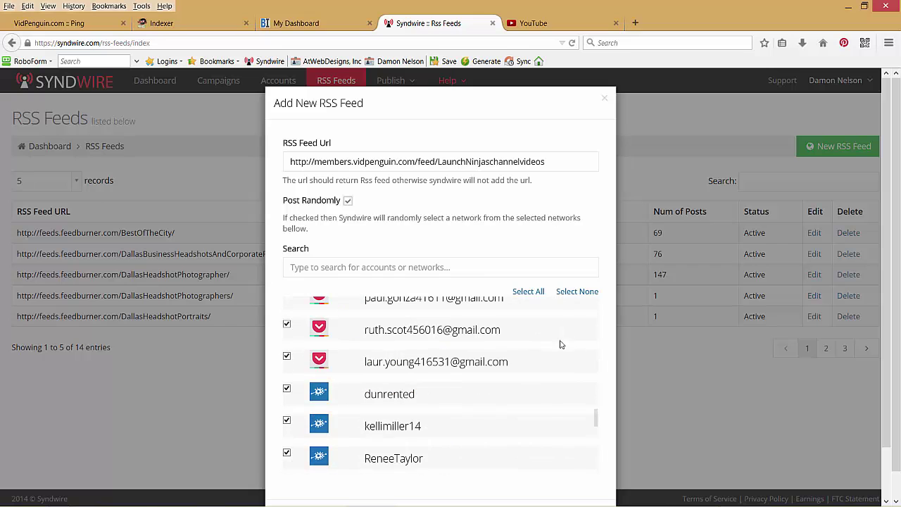
left_click(532, 291)
scroll(523, 375, "down", 3)
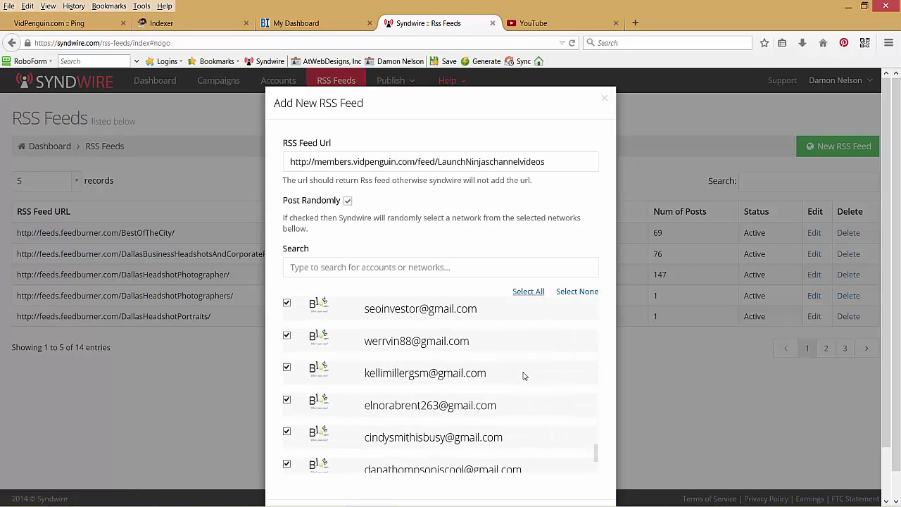
scroll(523, 373, "down", 5)
scroll(517, 248, "down", 2)
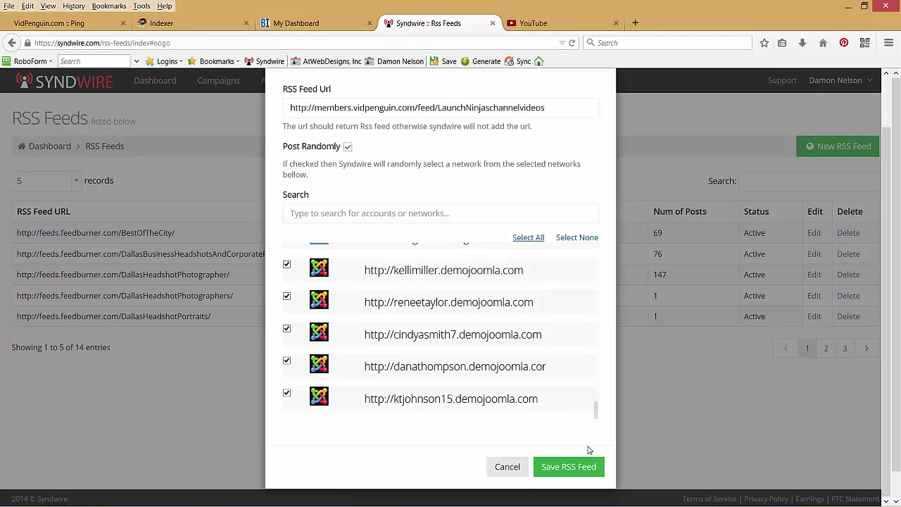
left_click(566, 468)
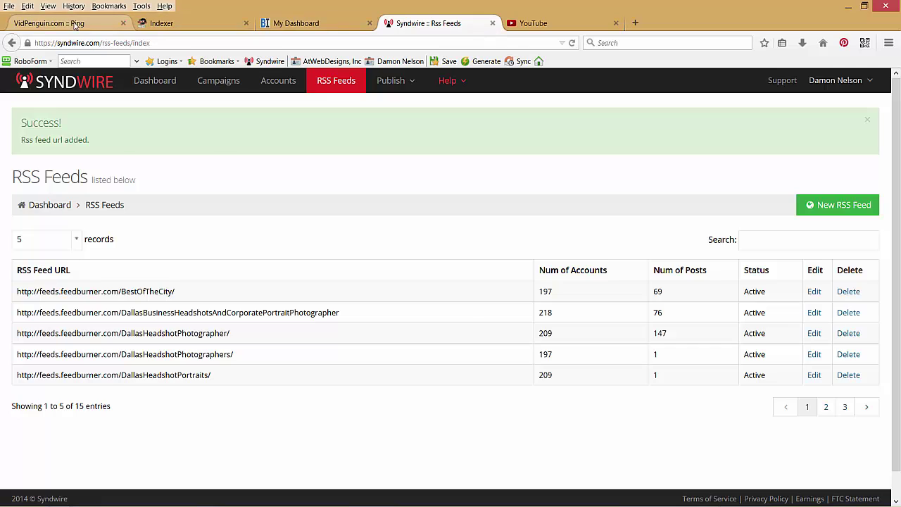
- Copy the Feedburner feed address from VidPenguin's ping report
left_click(76, 25)
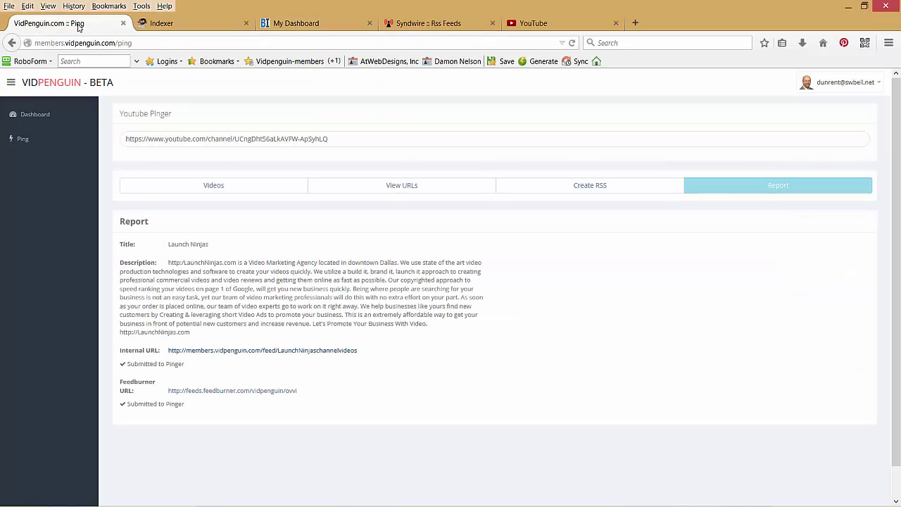
right_click(237, 392)
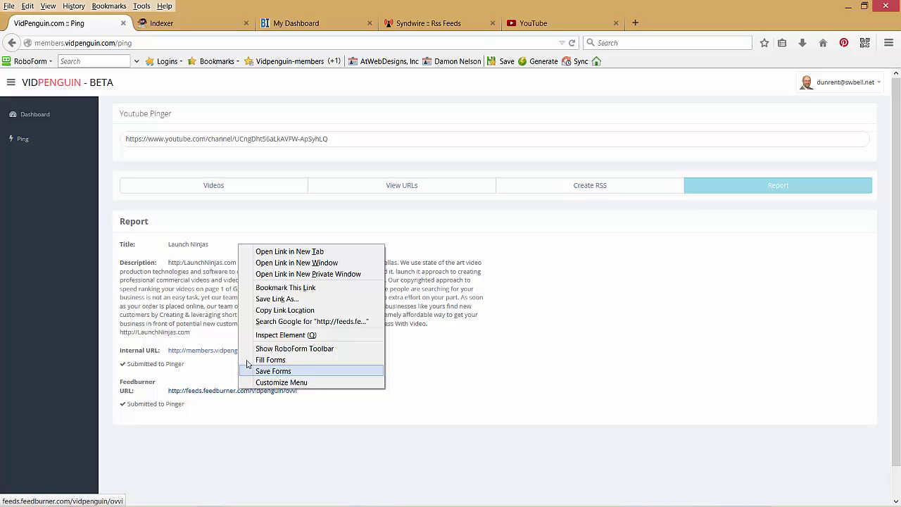
left_click(272, 311)
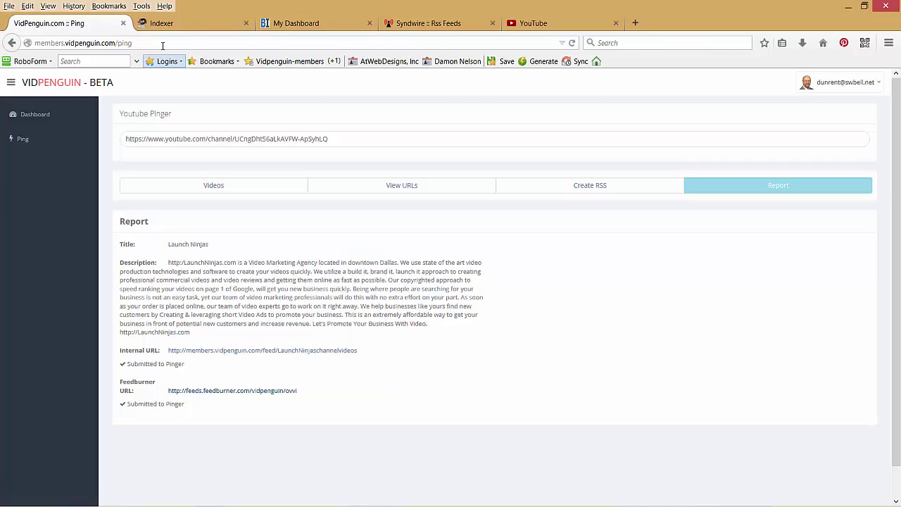
- Add the Feedburner URL on a second line in Crazy Indexer and submit both URLs
left_click(181, 26)
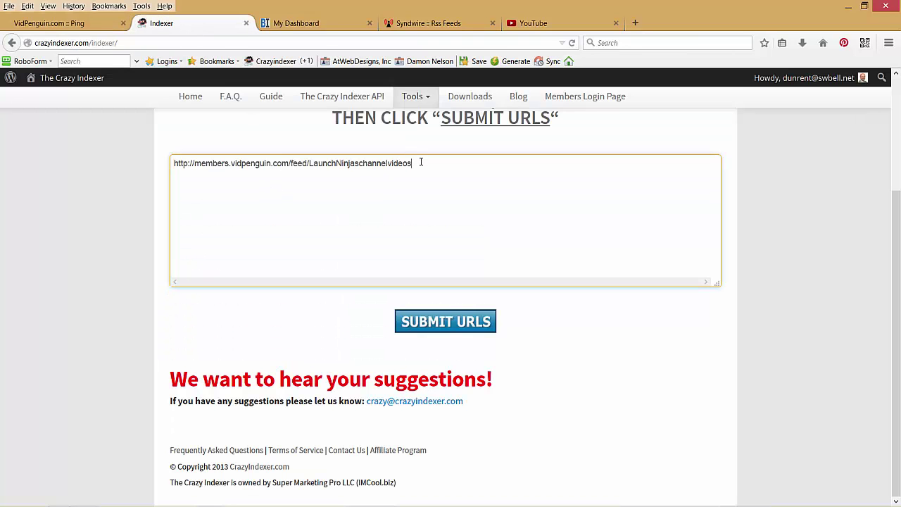
key("Return")
key("ctrl+v")
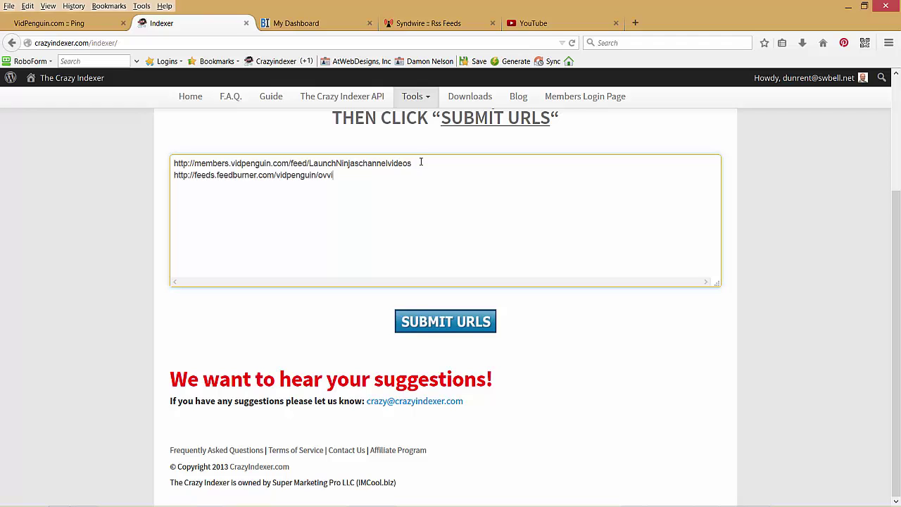
left_click(465, 326)
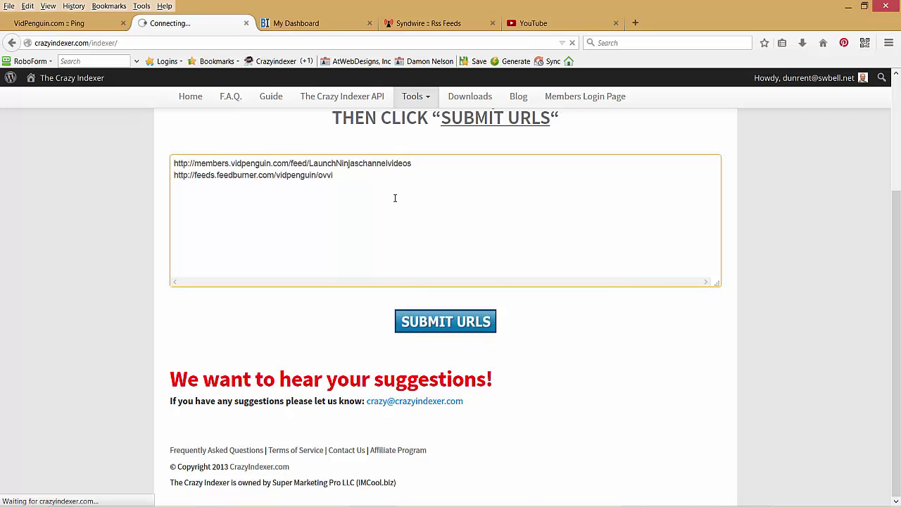
left_click(288, 25)
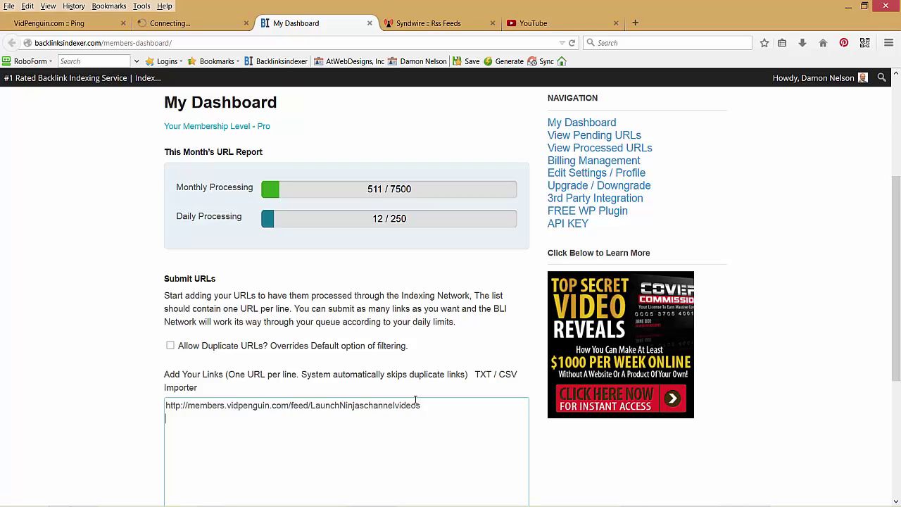
- Paste the Feedburner URL as a second Backlinks Indexer link, then return to Syndwire
key("ctrl+v")
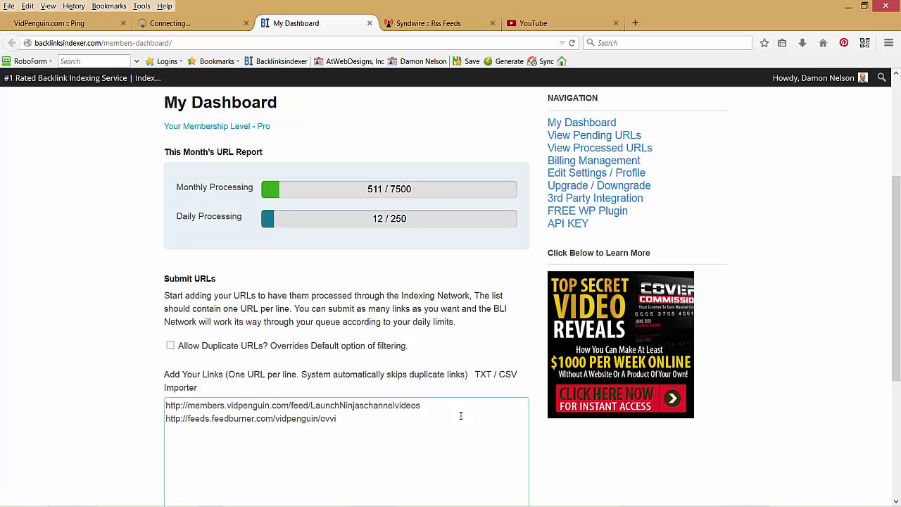
left_click(426, 24)
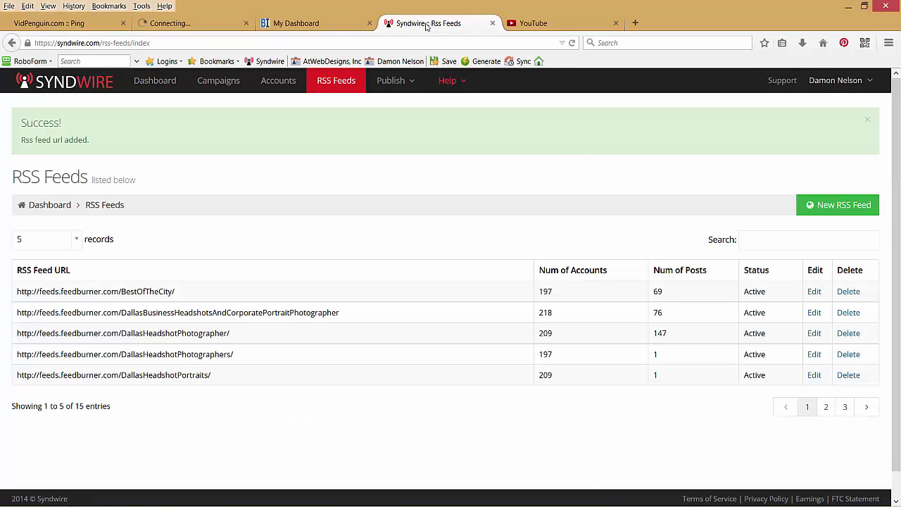
- Save the Feedburner vidpenguin/ovvi URL as a new Syndwire RSS feed for every listed account
left_click(842, 209)
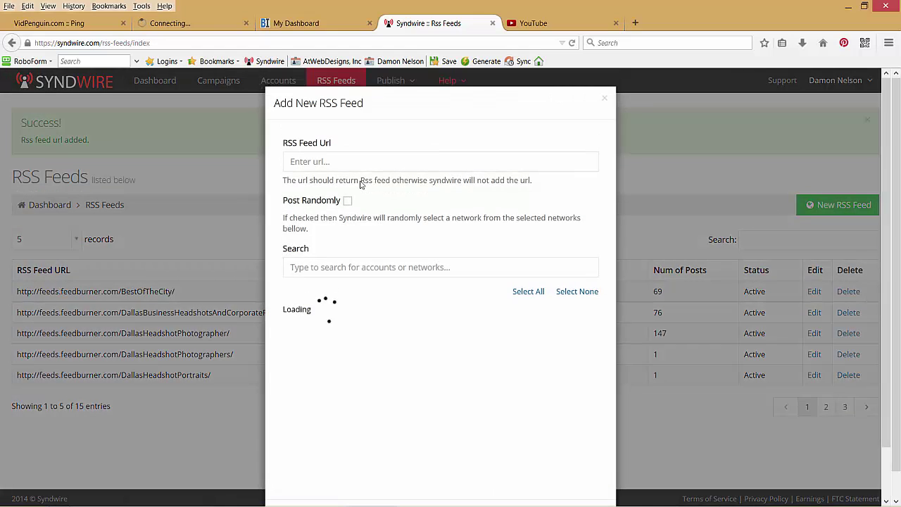
left_click(335, 159)
key("ctrl+v")
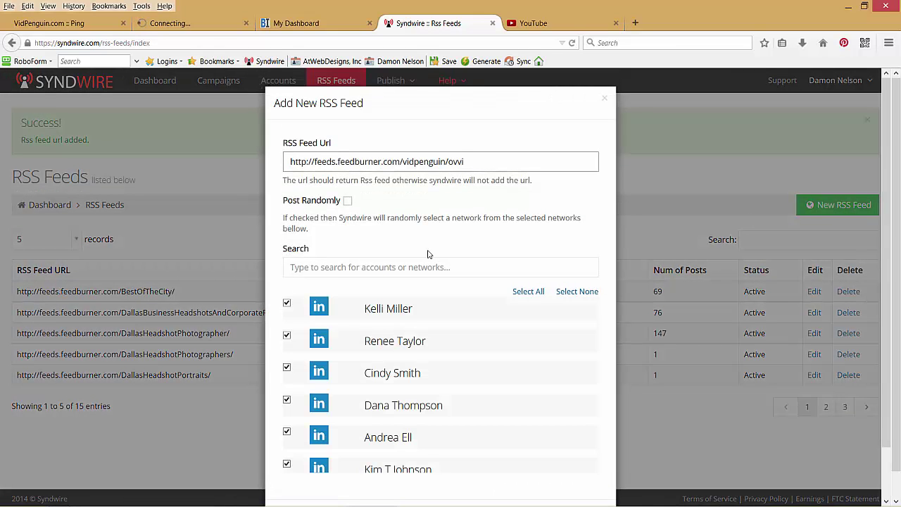
scroll(573, 404, "down", 10)
scroll(573, 425, "down", 5)
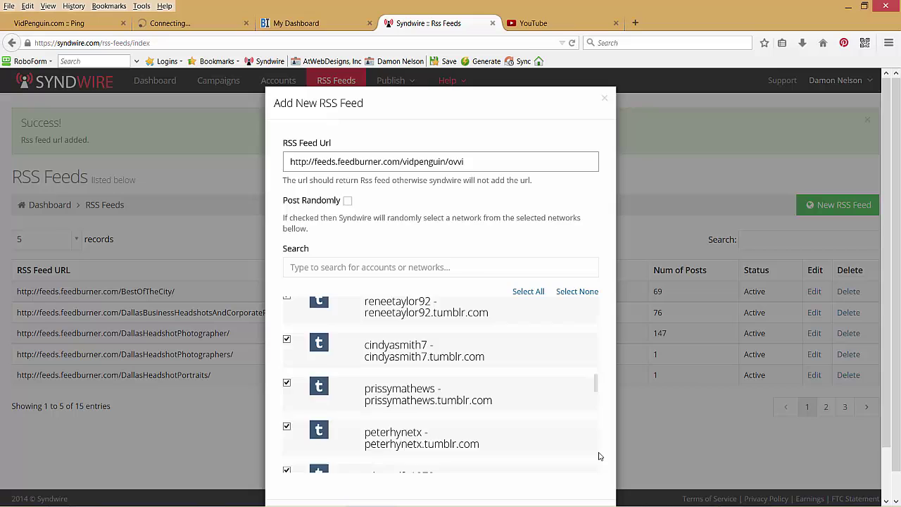
scroll(598, 455, "down", 5)
scroll(589, 455, "down", 2)
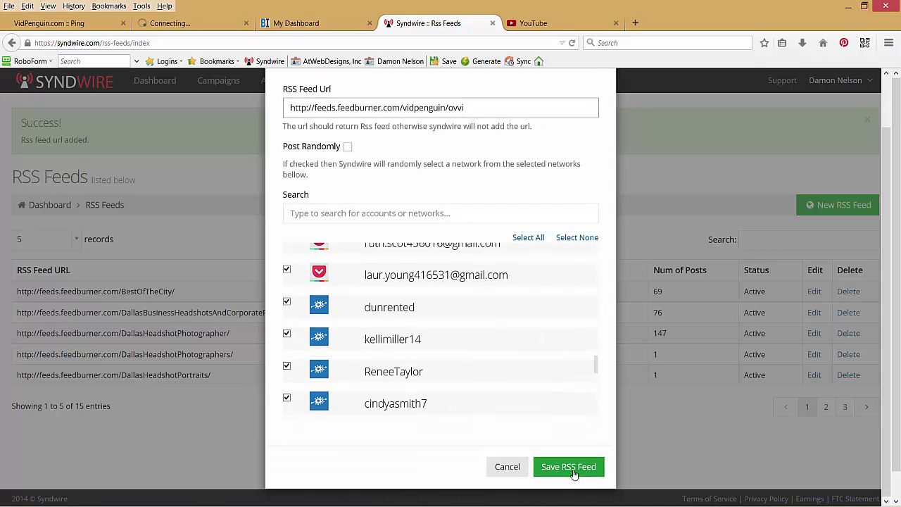
left_click(574, 475)
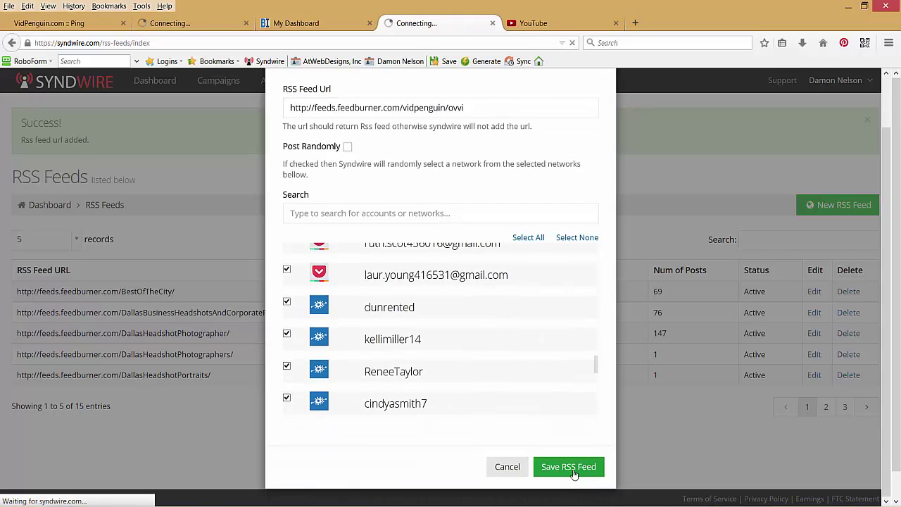